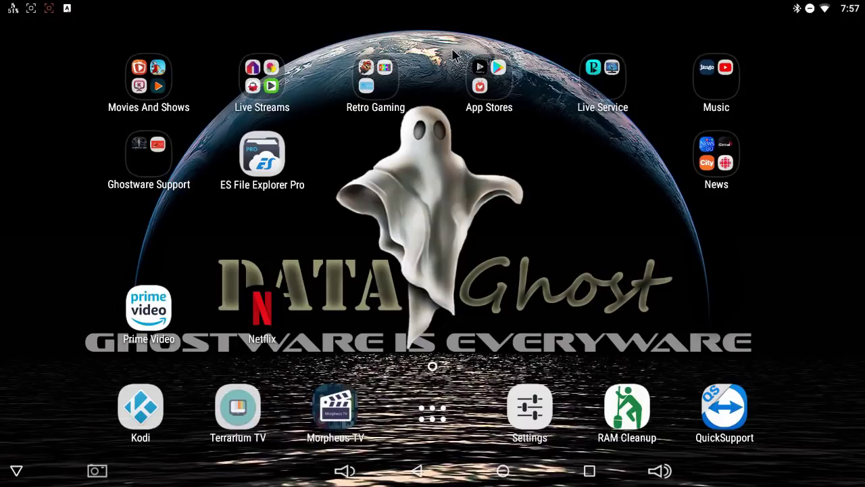
- Open the GhostApps store from the App Stores folder and dismiss its welcome notice
{"action": "left_click", "coordinate": [491, 72]}
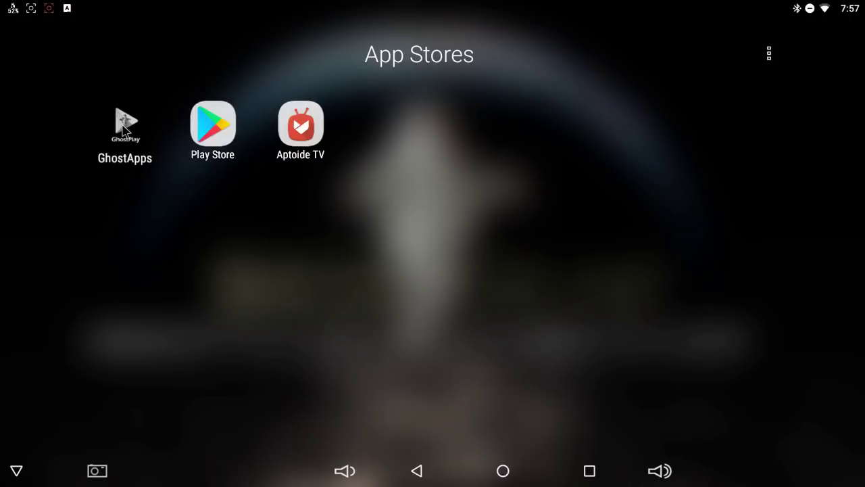
{"action": "left_click", "coordinate": [125, 129]}
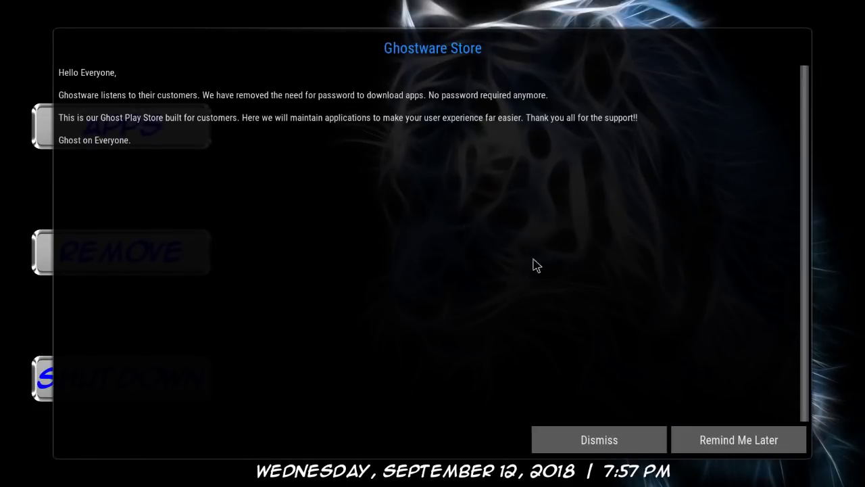
{"action": "left_click", "coordinate": [607, 440]}
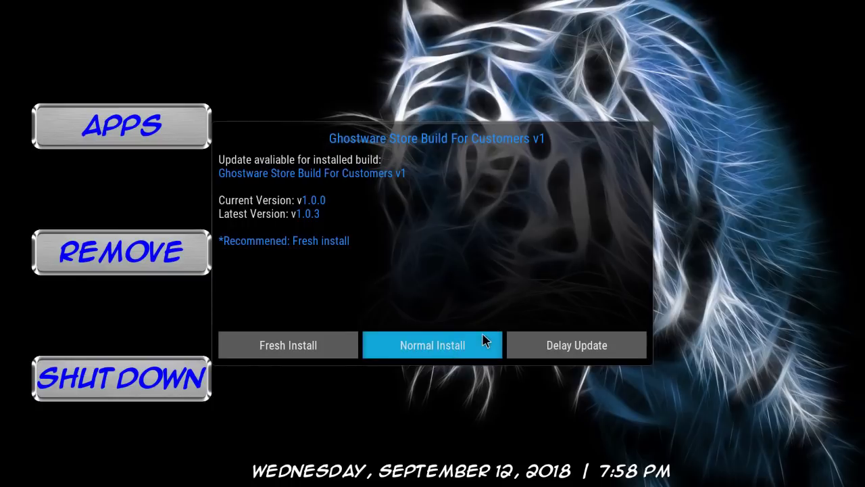
- Update the Ghostware Store build with a fresh install, entering the required password, and force close Kodi to finish
{"action": "left_click", "coordinate": [255, 350]}
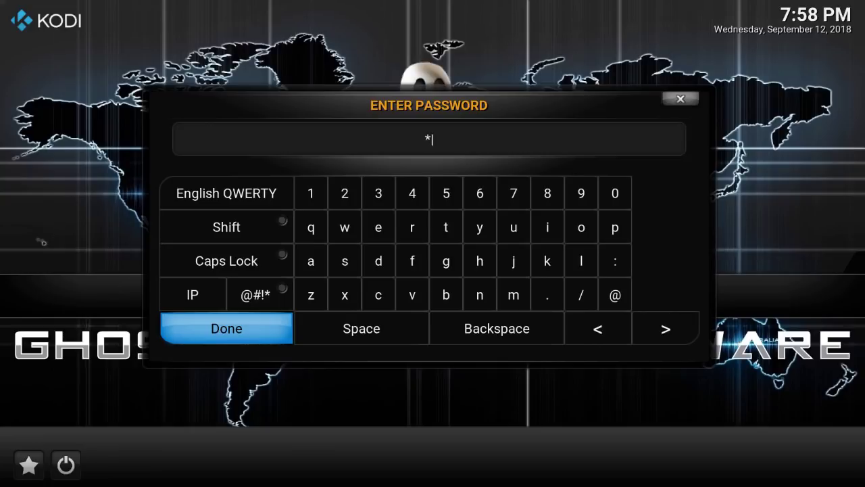
{"action": "type", "text": "******"}
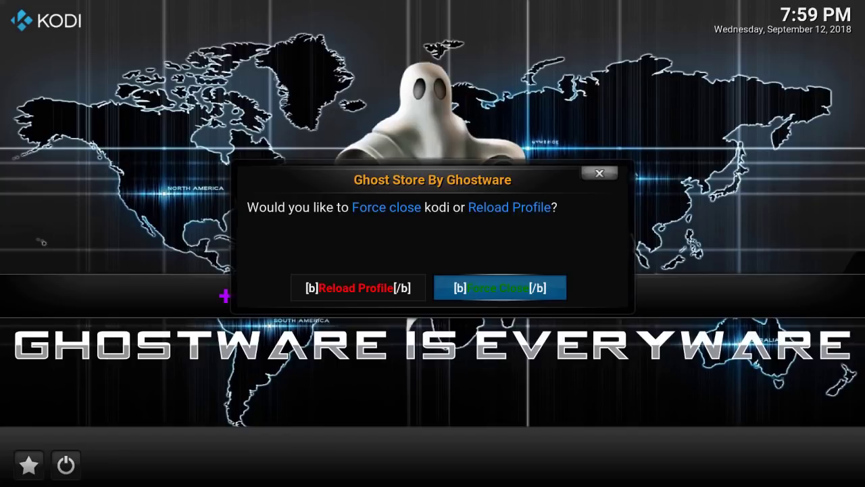
{"action": "left_click", "coordinate": [529, 287]}
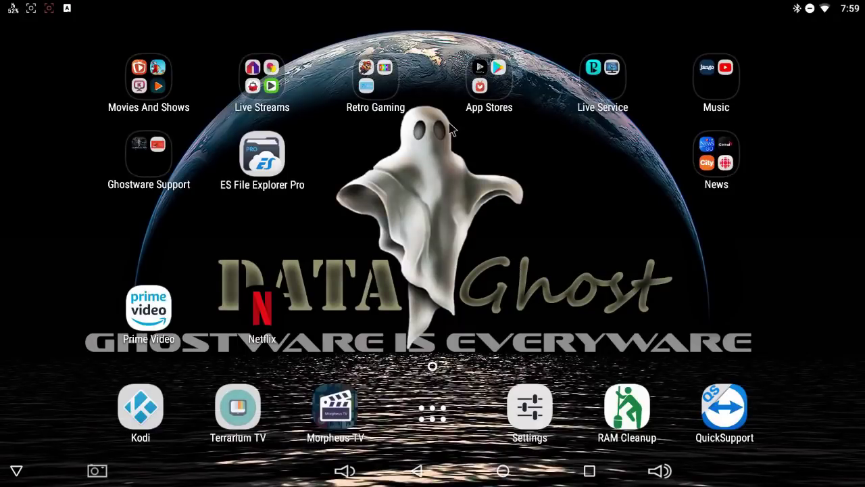
- Reopen the GhostApps store and bring up its app removal list
{"action": "left_click", "coordinate": [478, 82]}
{"action": "left_click", "coordinate": [126, 128]}
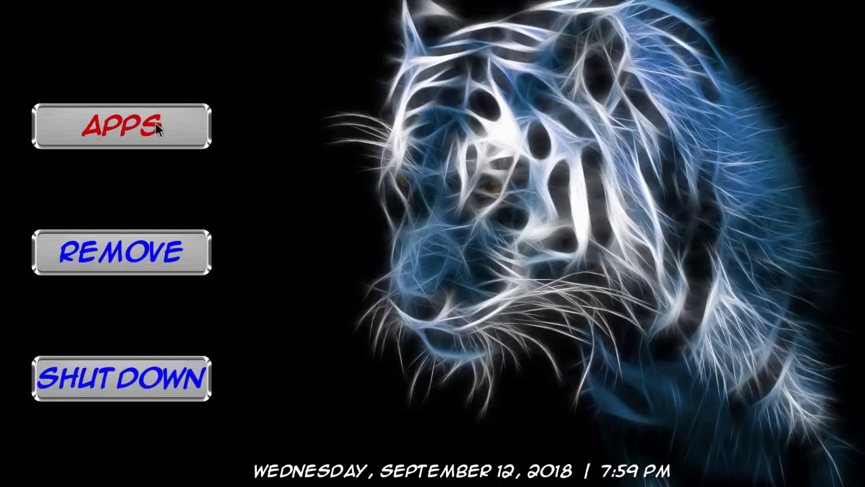
{"action": "left_click", "coordinate": [162, 254]}
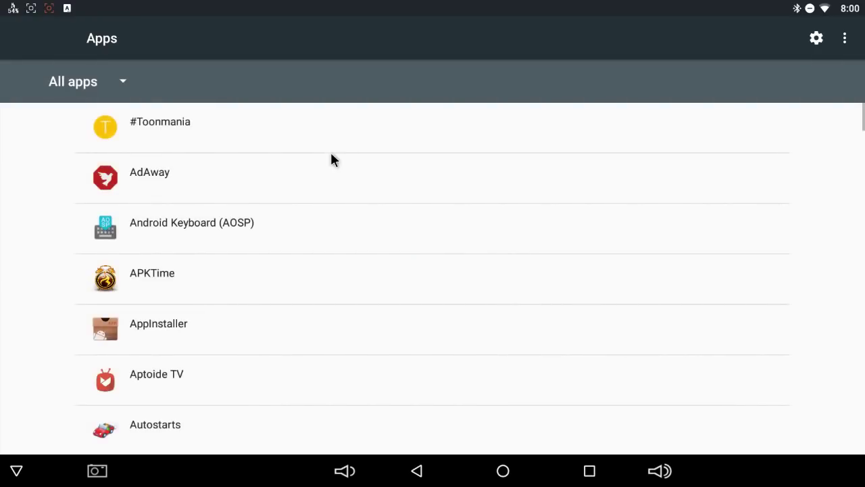
- Find Terrarium TV among the installed apps and uninstall it
{"action": "scroll", "coordinate": [404, 197], "scroll_direction": "down", "scroll_amount": 10}
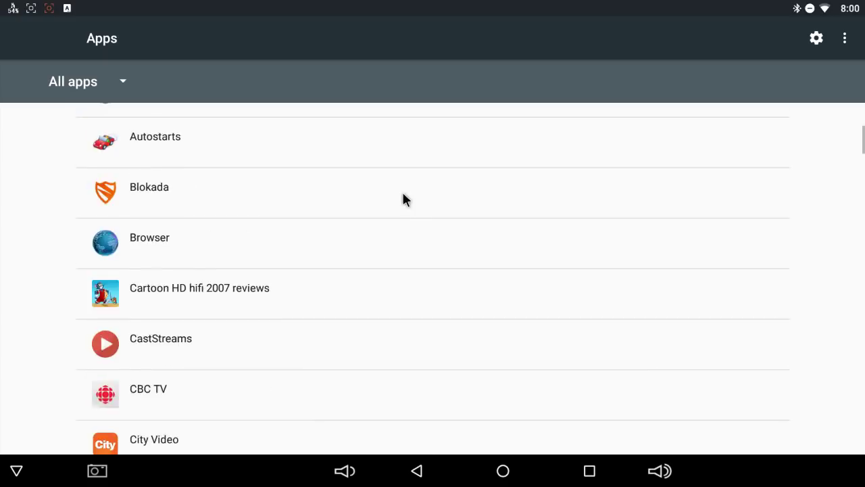
{"action": "scroll", "coordinate": [405, 250], "scroll_direction": "down", "scroll_amount": 15}
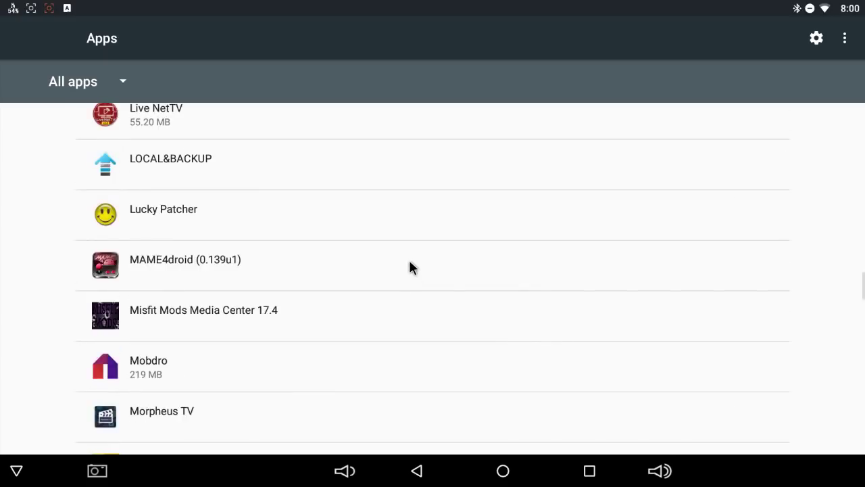
{"action": "scroll", "coordinate": [409, 267], "scroll_direction": "down", "scroll_amount": 20}
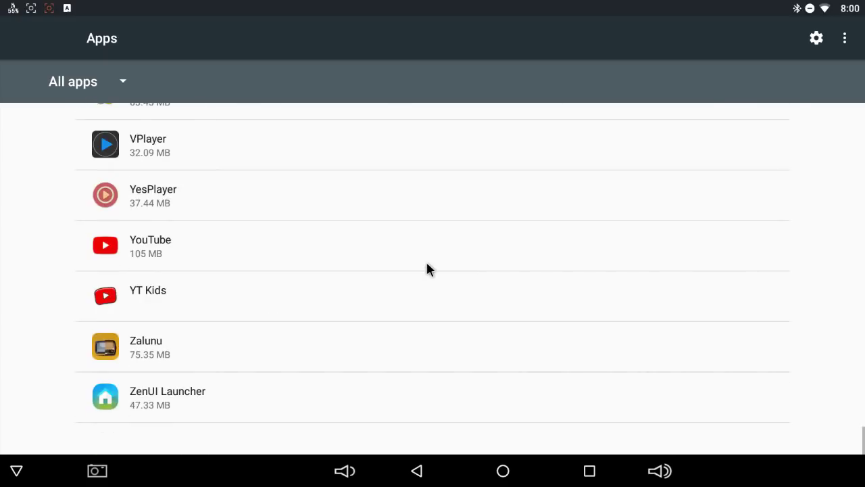
{"action": "scroll", "coordinate": [427, 263], "scroll_direction": "up", "scroll_amount": 5}
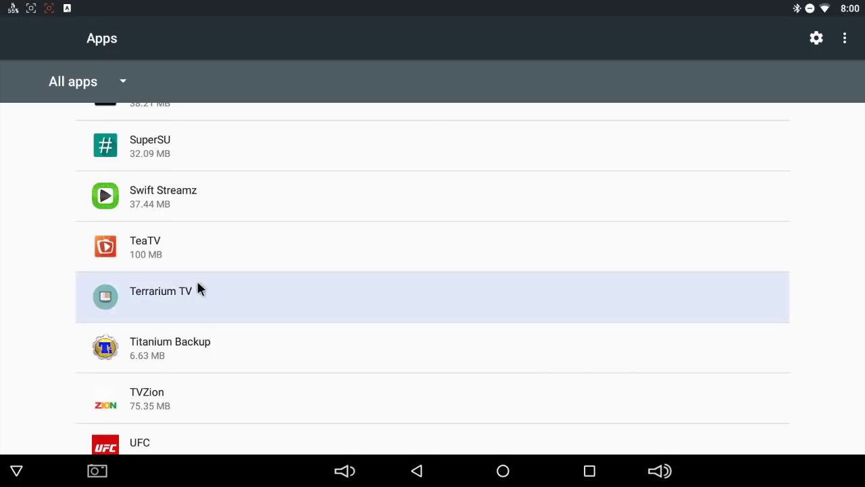
{"action": "left_click", "coordinate": [197, 280]}
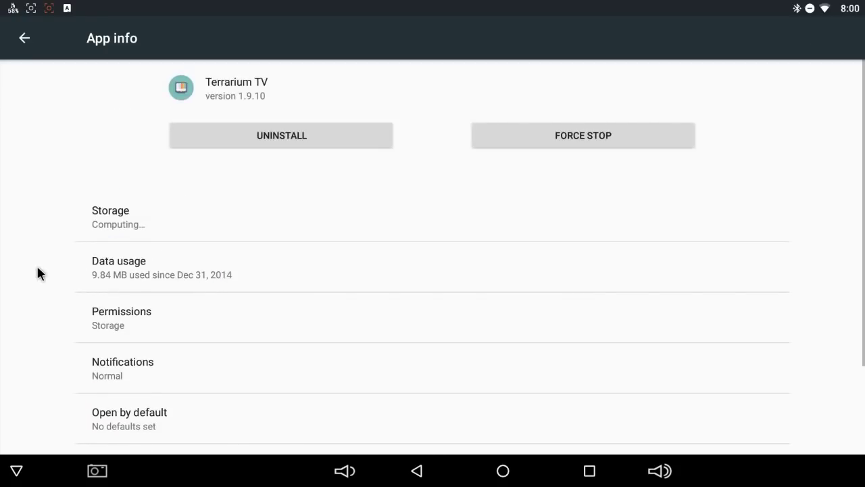
{"action": "left_click", "coordinate": [300, 133]}
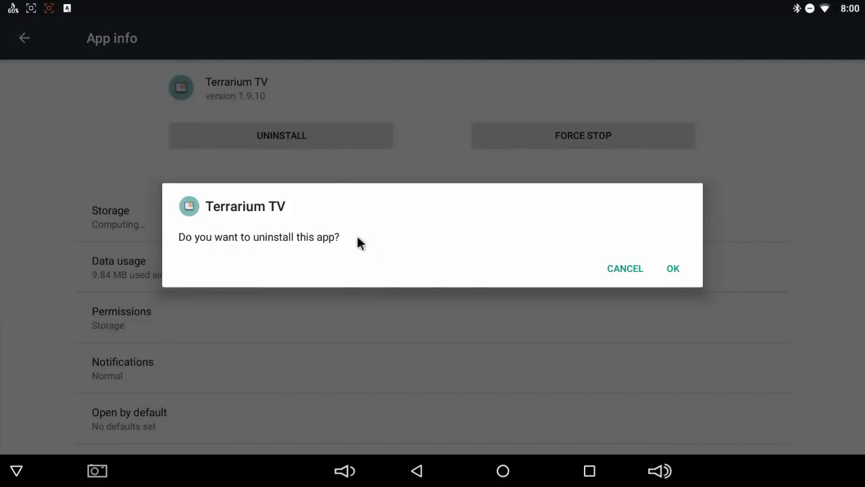
{"action": "left_click", "coordinate": [674, 269]}
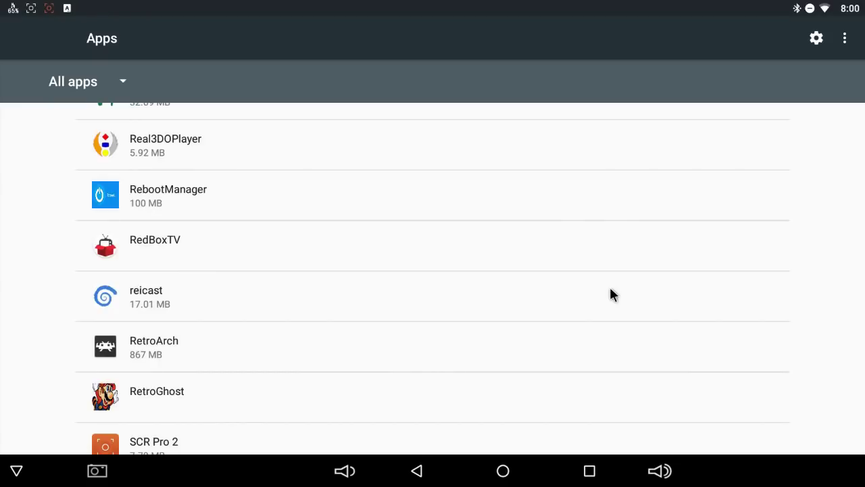
- Return to the Ghost Store's app categories and open Movie & TV Show Apps
{"action": "key", "text": "Home"}
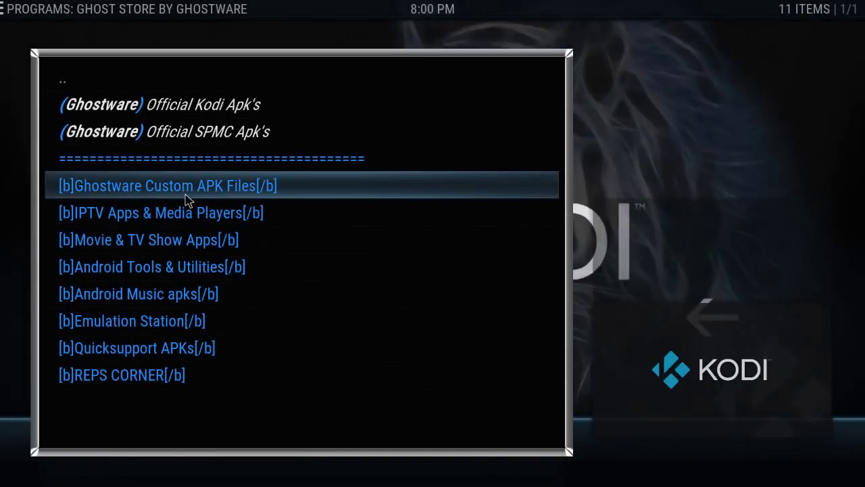
{"action": "key", "text": "Down"}
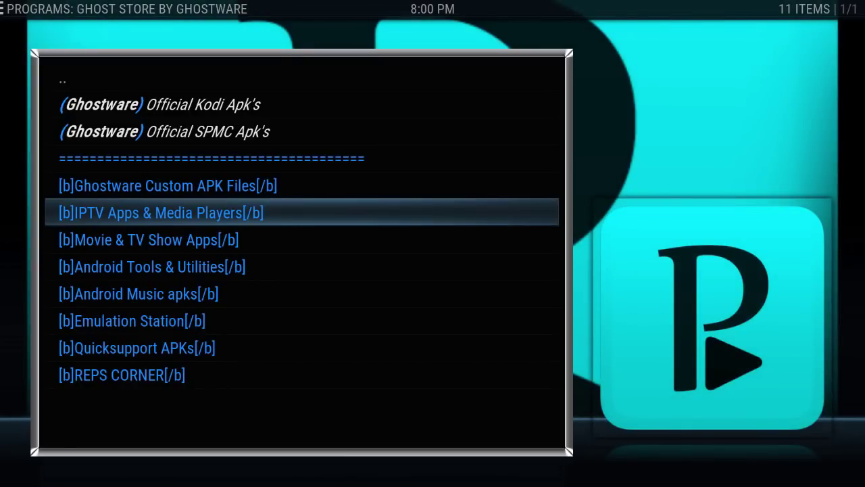
{"action": "key", "text": "Down"}
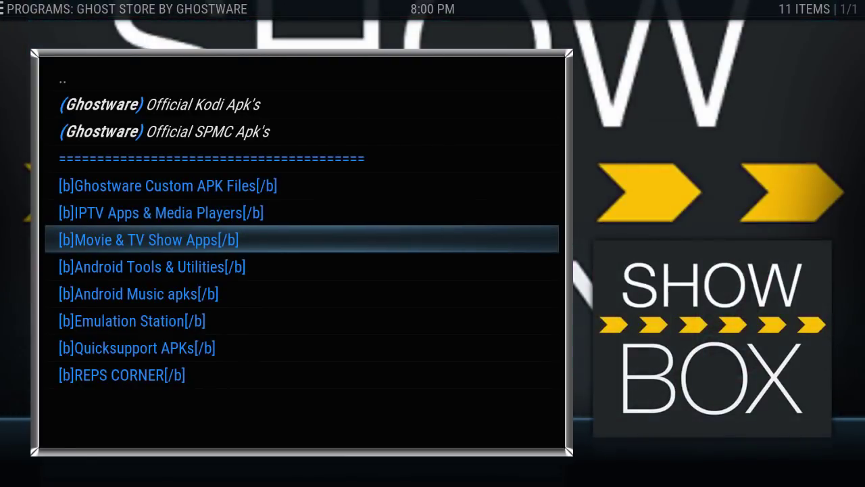
{"action": "key", "text": "Up"}
{"action": "key", "text": "Down"}
{"action": "key", "text": "Down"}
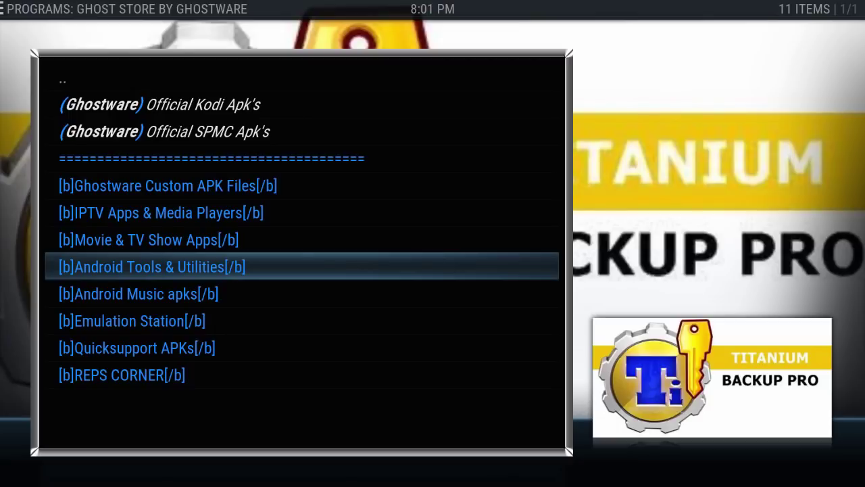
{"action": "key", "text": "Up"}
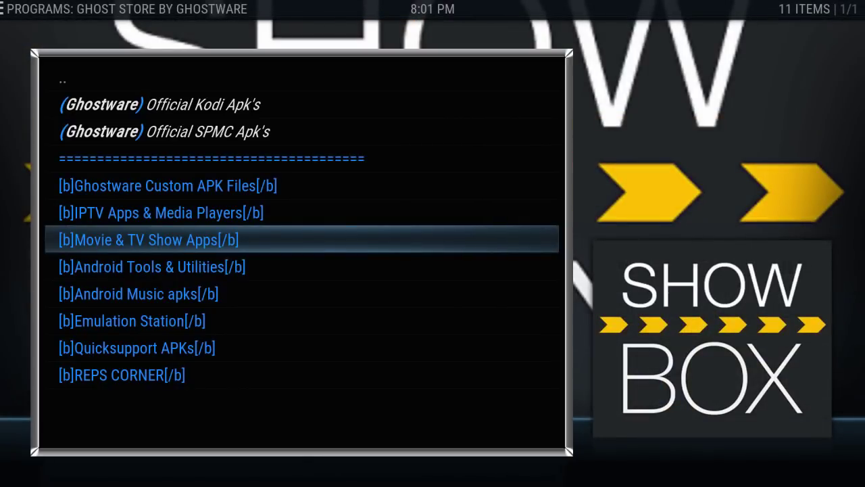
{"action": "key", "text": "Return"}
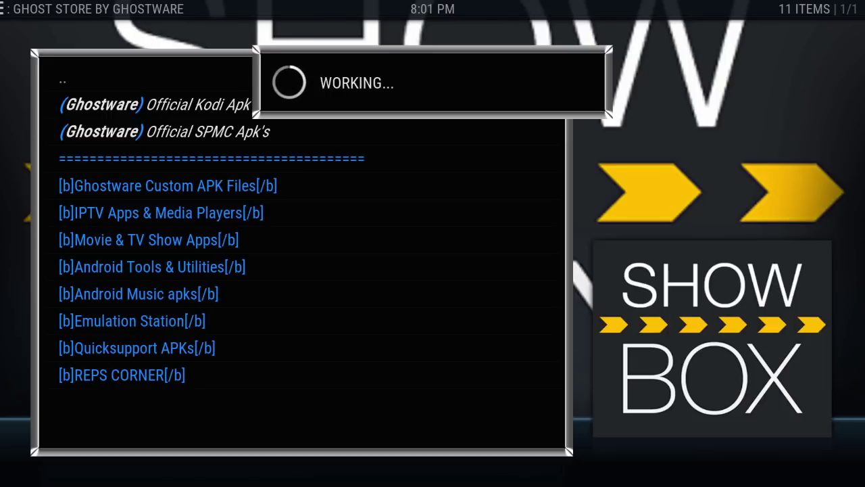
- Find EZFlix Terrarium TV Fork in the movie app list and start its download
{"action": "key", "text": "Down"}
{"action": "key", "text": "Down"}
{"action": "key", "text": "Down"}
{"action": "key", "text": "Down"}
{"action": "key", "text": "Down"}
{"action": "key", "text": "Down"}
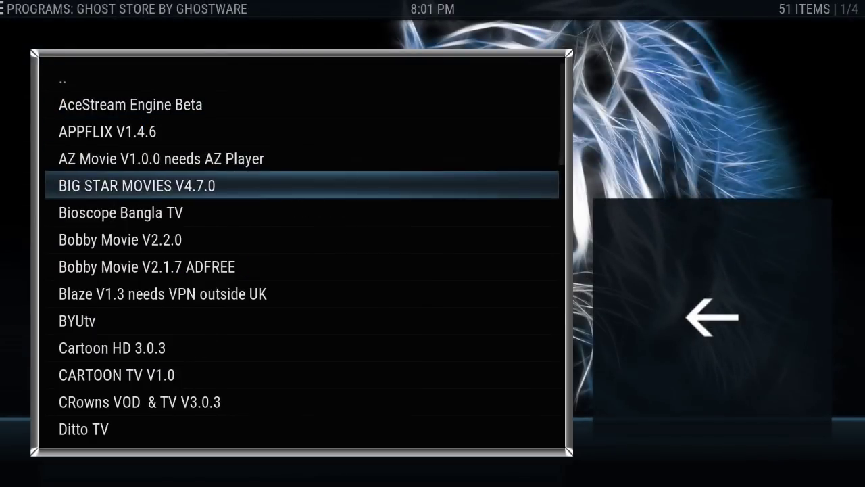
{"action": "key", "text": "Page_Down"}
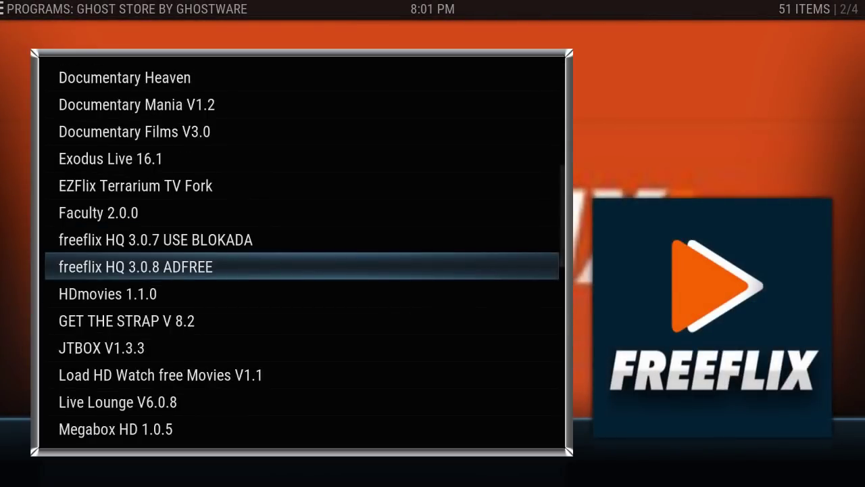
{"action": "key", "text": "Up"}
{"action": "key", "text": "Up"}
{"action": "key", "text": "Up"}
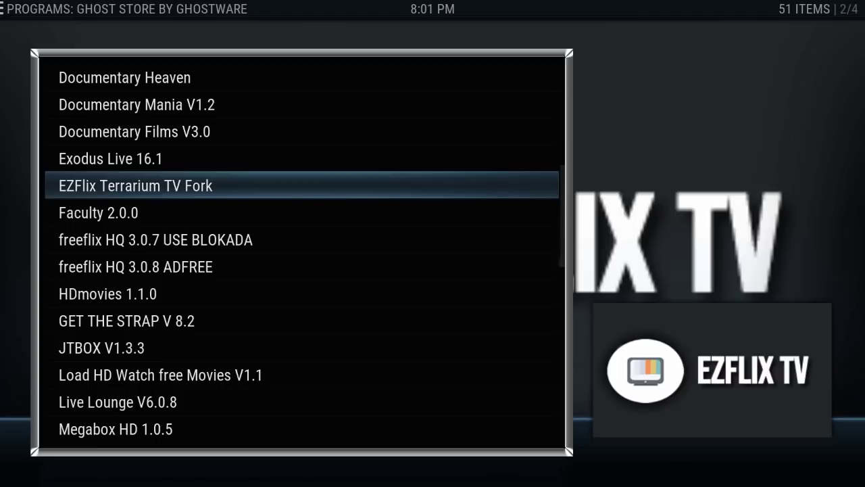
{"action": "key", "text": "Return"}
{"action": "key", "text": "Left"}
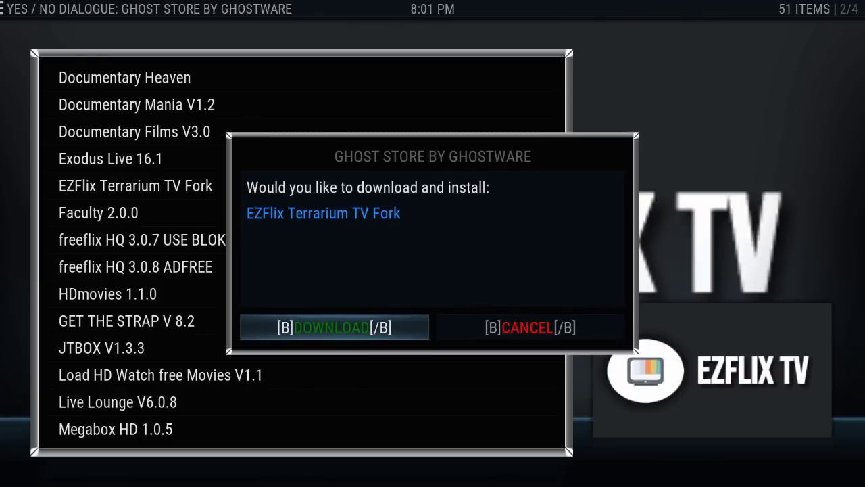
{"action": "key", "text": "Return"}
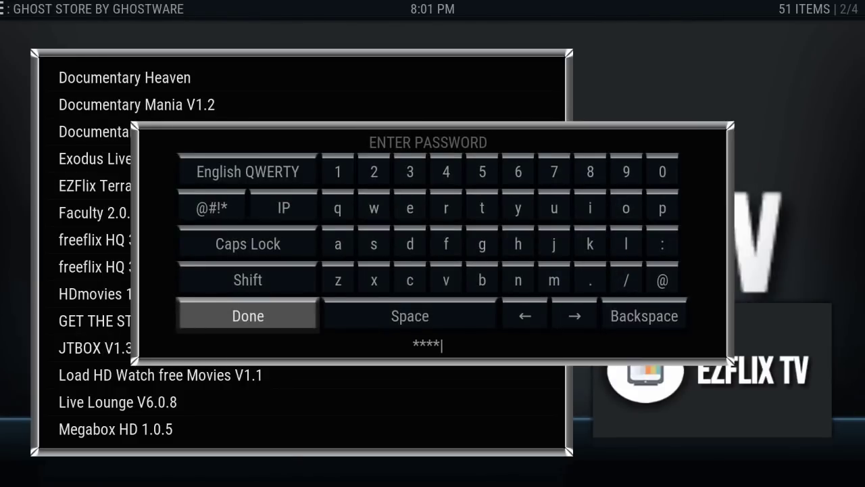
- Enter the download password and install the EzFlix TTV application
{"action": "type", "text": "*******"}
{"action": "key", "text": "Return"}
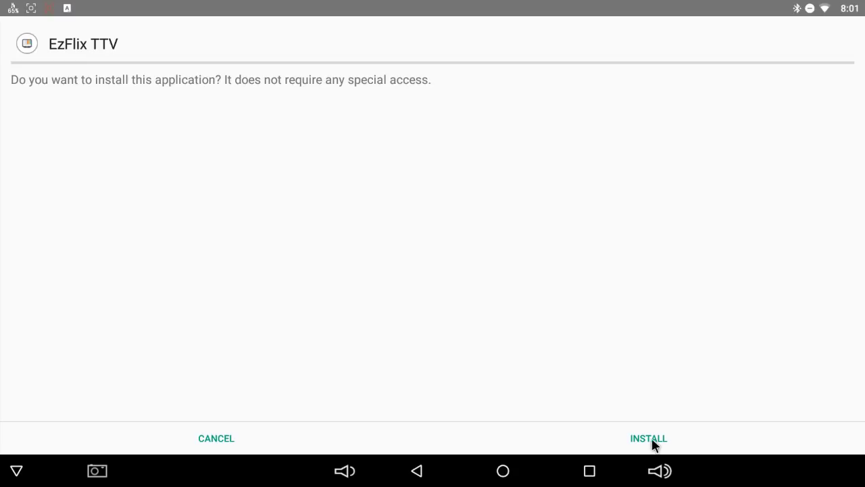
{"action": "left_click", "coordinate": [652, 440]}
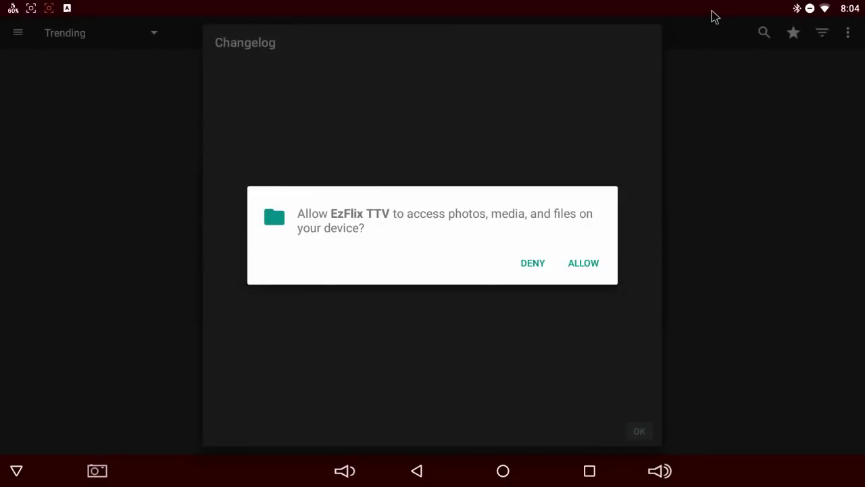
- Complete EzFlix TTV's first-run setup: allow file access, choose YesPlayer as the default video player, and accept the disclaimer and notices
{"action": "left_click", "coordinate": [586, 264]}
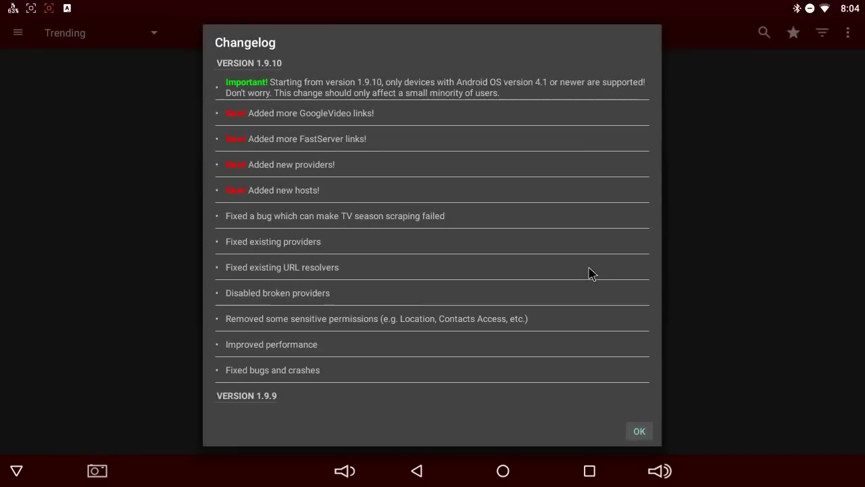
{"action": "left_click", "coordinate": [638, 431]}
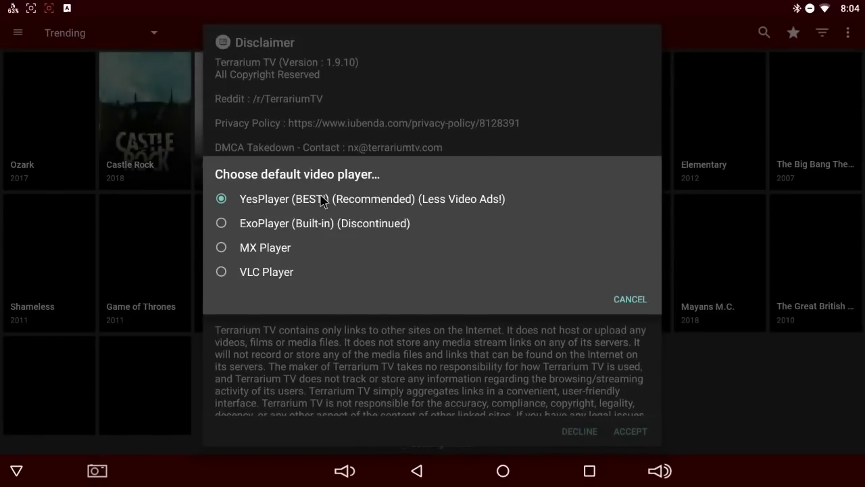
{"action": "left_click", "coordinate": [286, 143]}
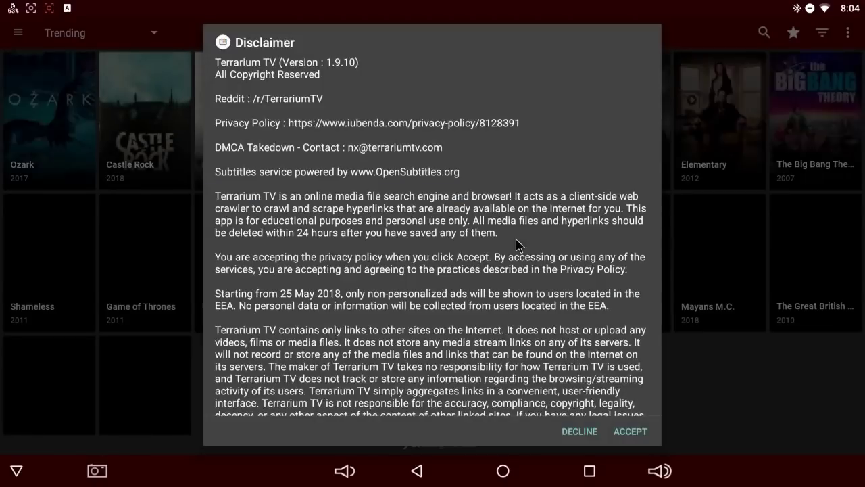
{"action": "left_click", "coordinate": [622, 432]}
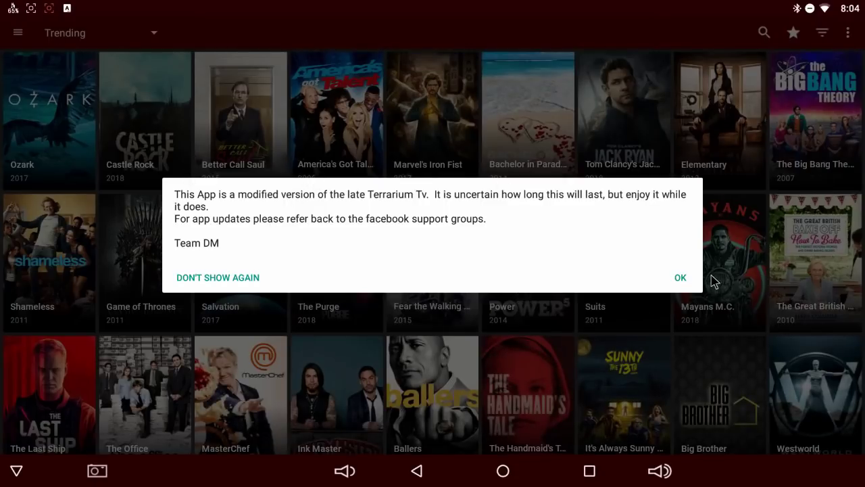
{"action": "left_click", "coordinate": [680, 277]}
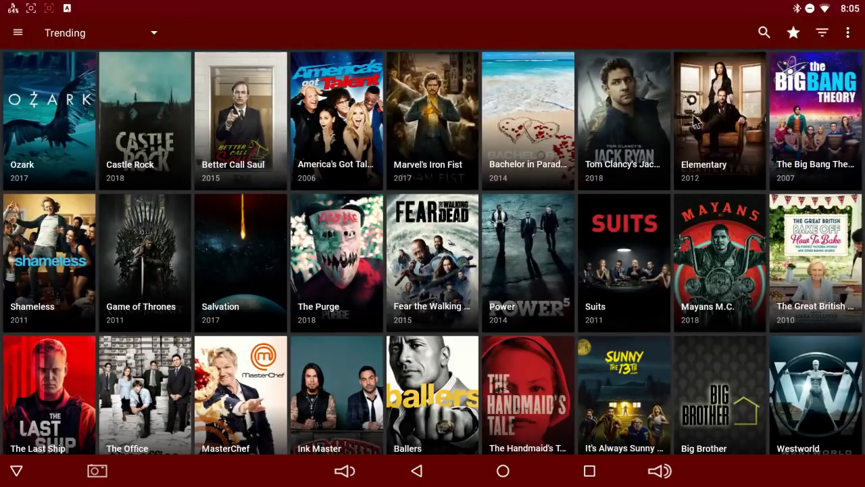
- Open America's Got Talent from the trending shows and view its seasons
{"action": "left_click", "coordinate": [351, 106]}
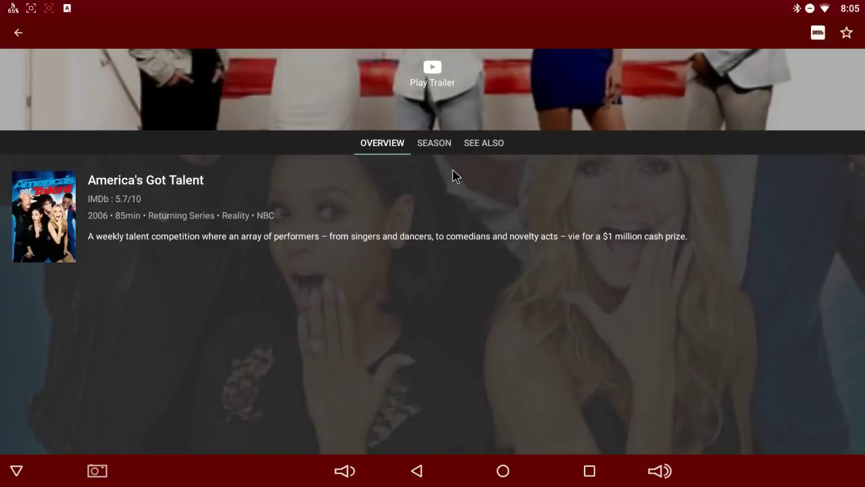
{"action": "left_click", "coordinate": [435, 144]}
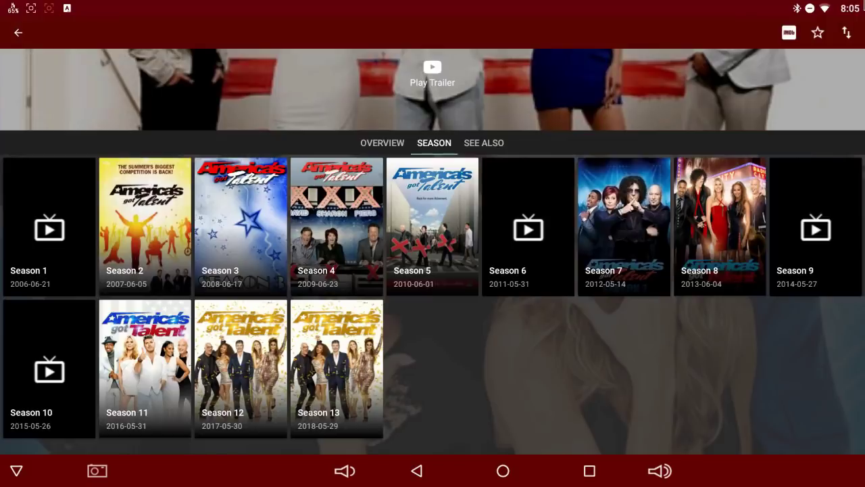
- Open Season 5 of America's Got Talent and load the stream sources for episode 5x01, dismissing the tips and the buffering notice
{"action": "left_click", "coordinate": [433, 212]}
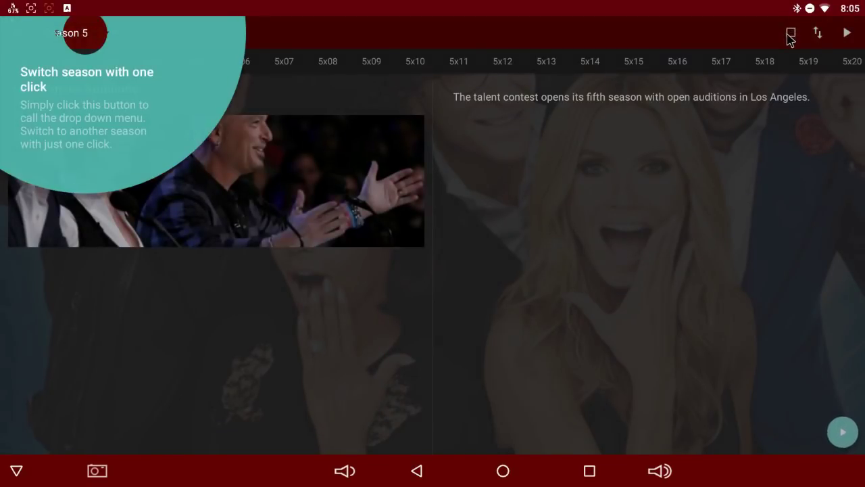
{"action": "left_click", "coordinate": [89, 34]}
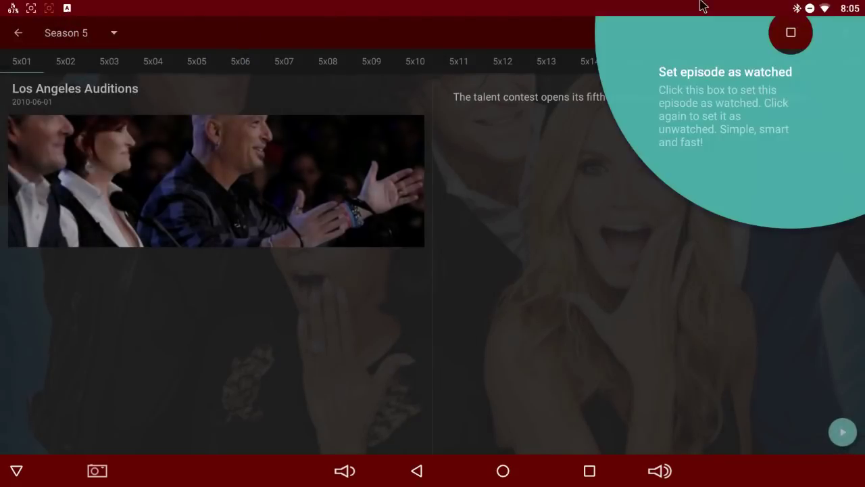
{"action": "left_click", "coordinate": [791, 33]}
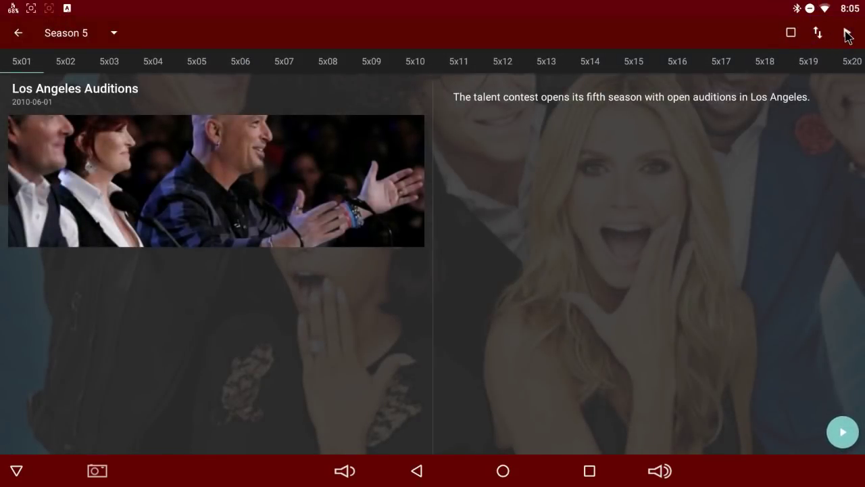
{"action": "left_click", "coordinate": [847, 35]}
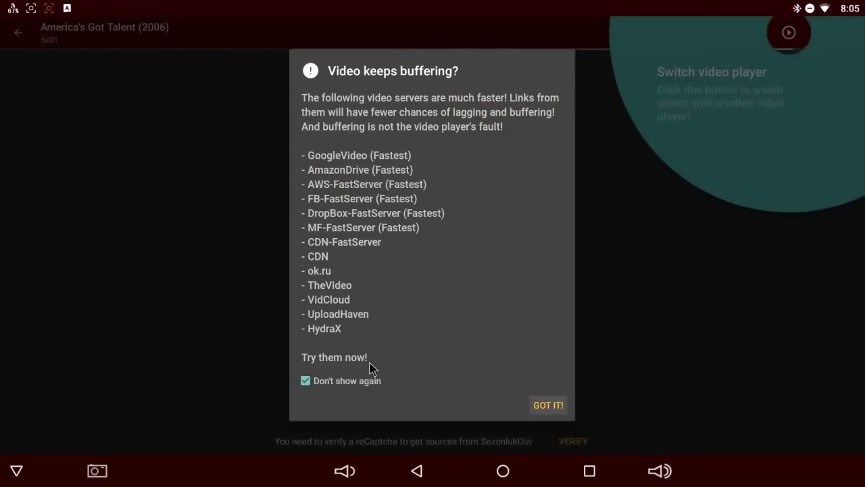
{"action": "left_click", "coordinate": [558, 404]}
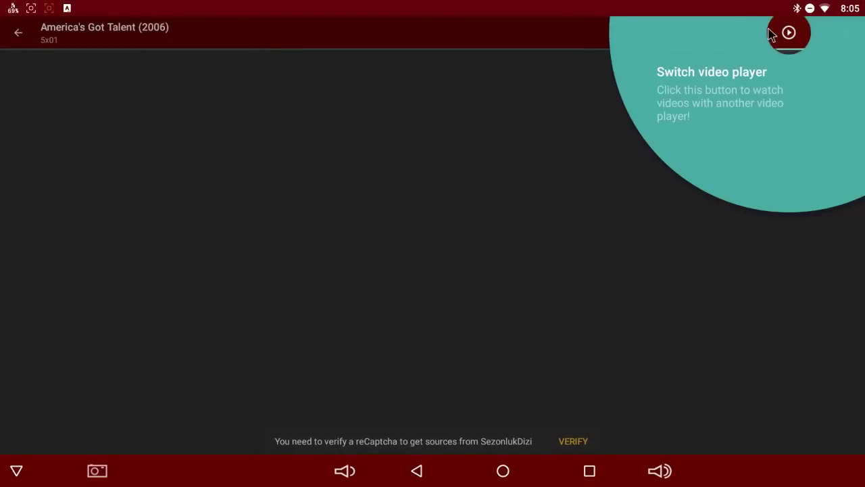
- Dismiss the video player tip and choose ExoPlayer (Built-in) as the default video player
{"action": "left_click", "coordinate": [789, 33]}
{"action": "left_click", "coordinate": [789, 34]}
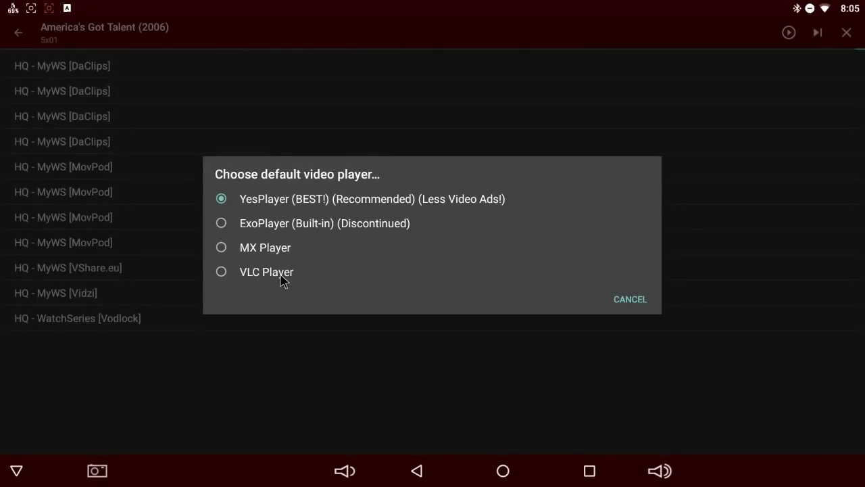
{"action": "left_click", "coordinate": [266, 230]}
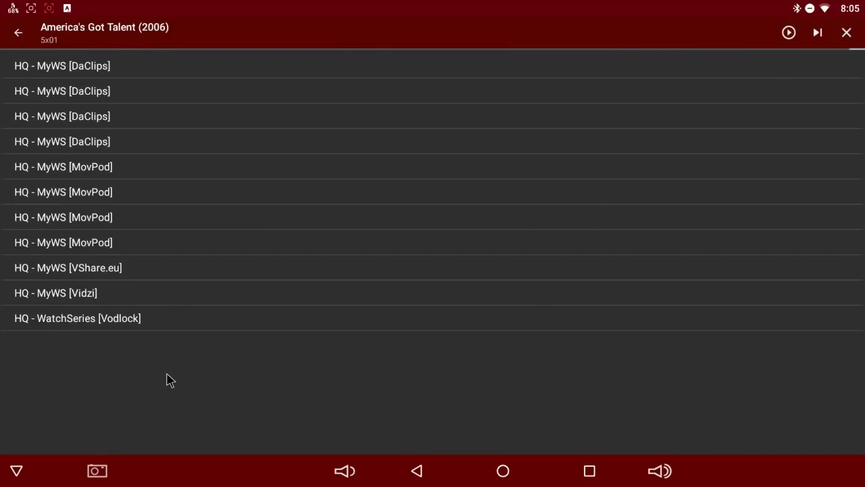